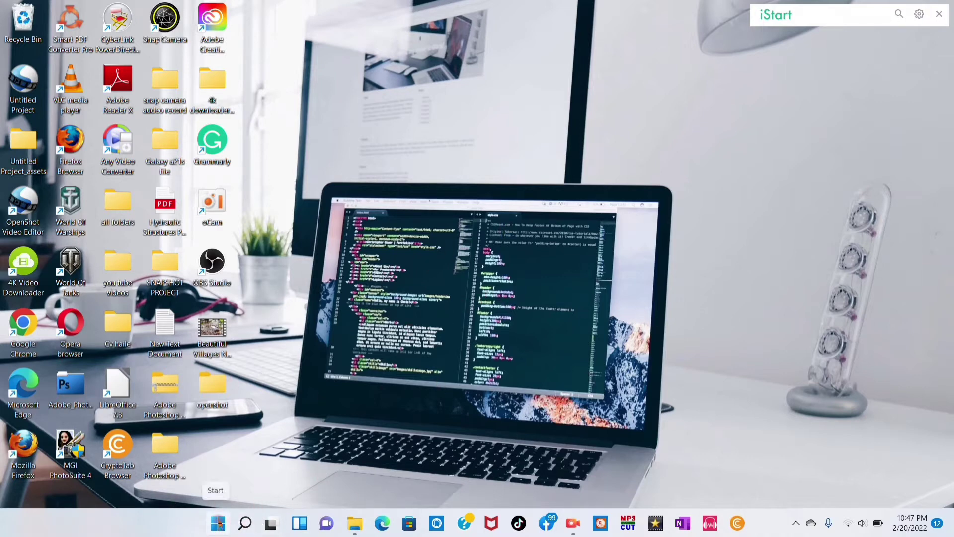
# Step: Reach the Language & region page via Start, Settings and Time & language
pyautogui.click(218, 522)
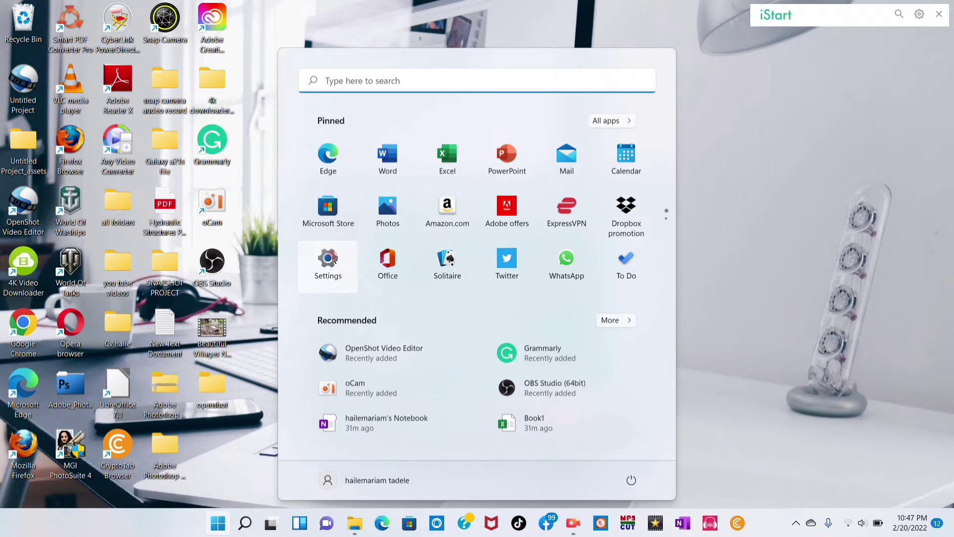
pyautogui.click(333, 259)
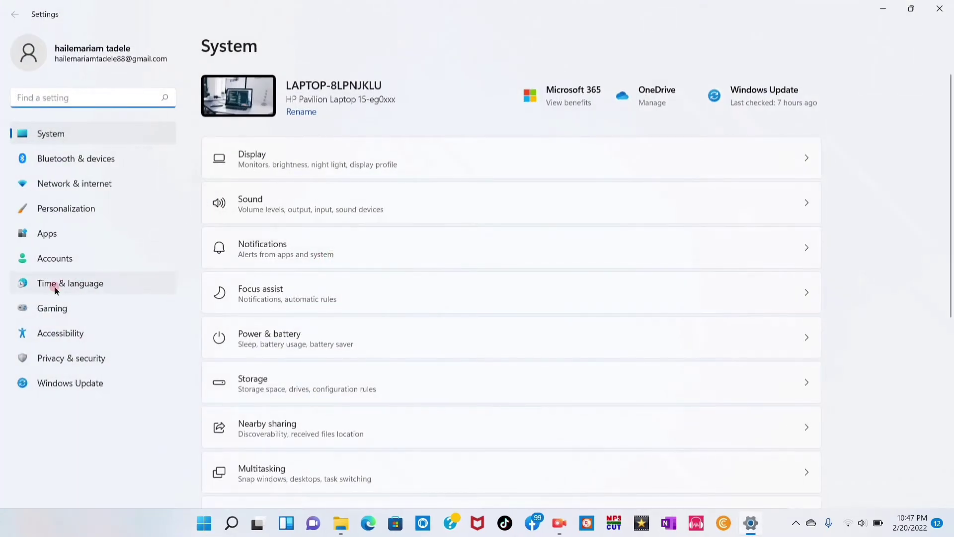
pyautogui.click(73, 284)
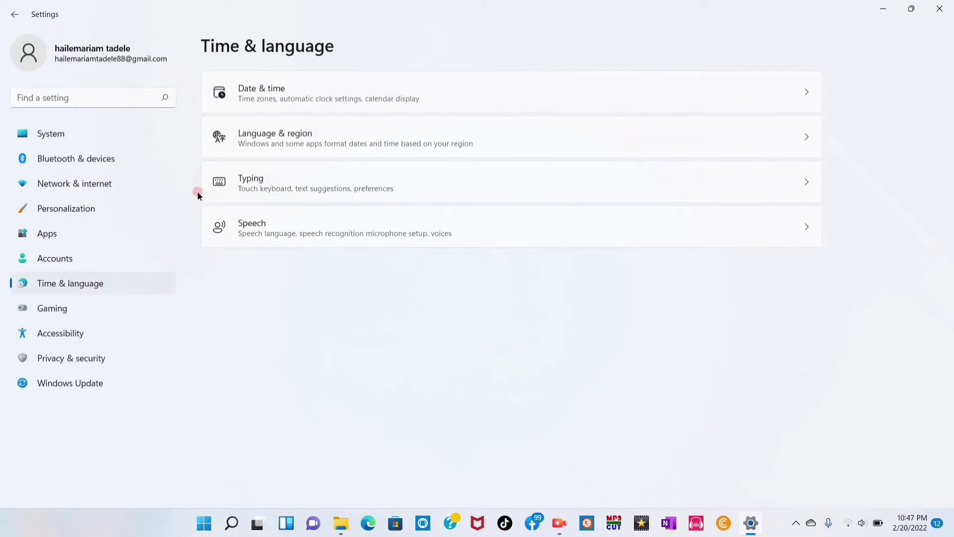
pyautogui.click(333, 134)
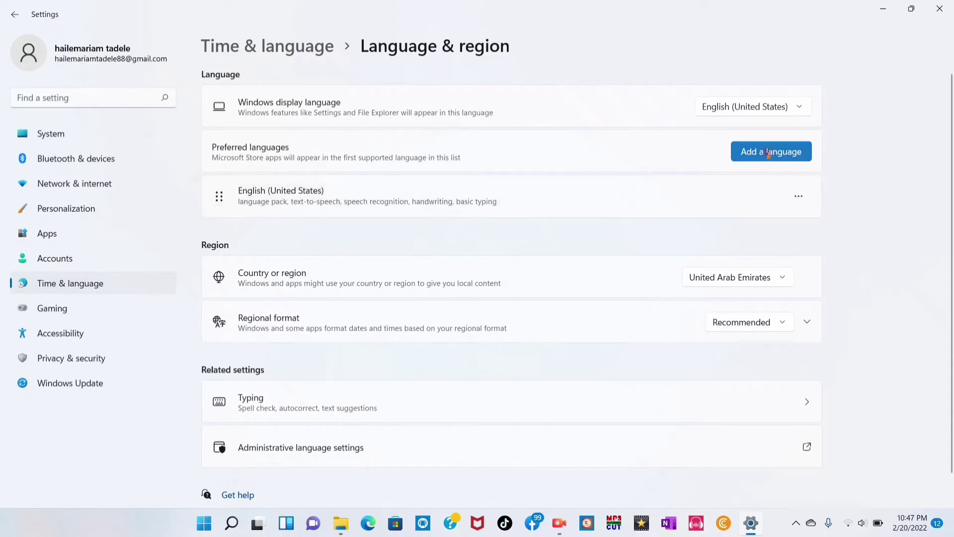
# Step: Add a language, search 'amh', pick Amharic and continue to its install options
pyautogui.moveTo(771, 151)
pyautogui.click(777, 152)
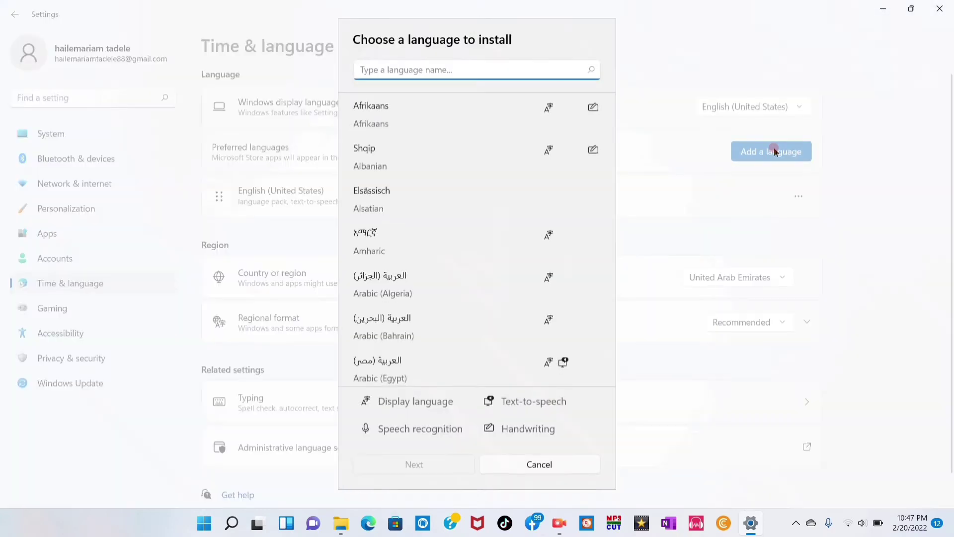
pyautogui.click(435, 70)
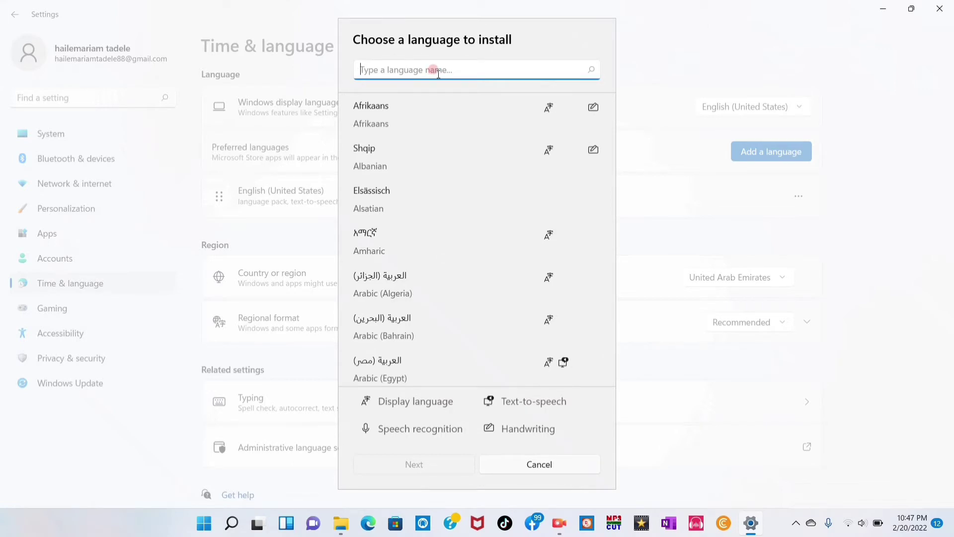
pyautogui.scroll(-1, 474, 212)
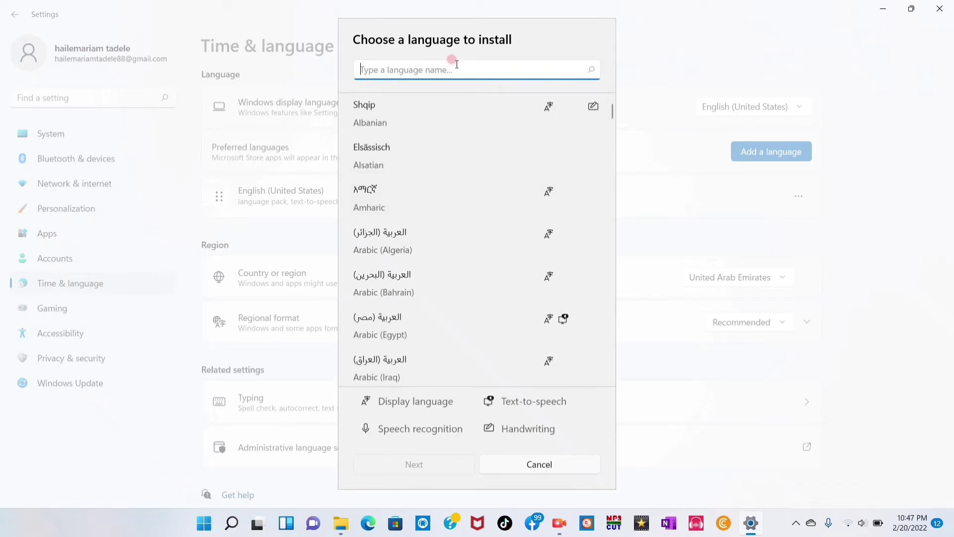
pyautogui.write('a')
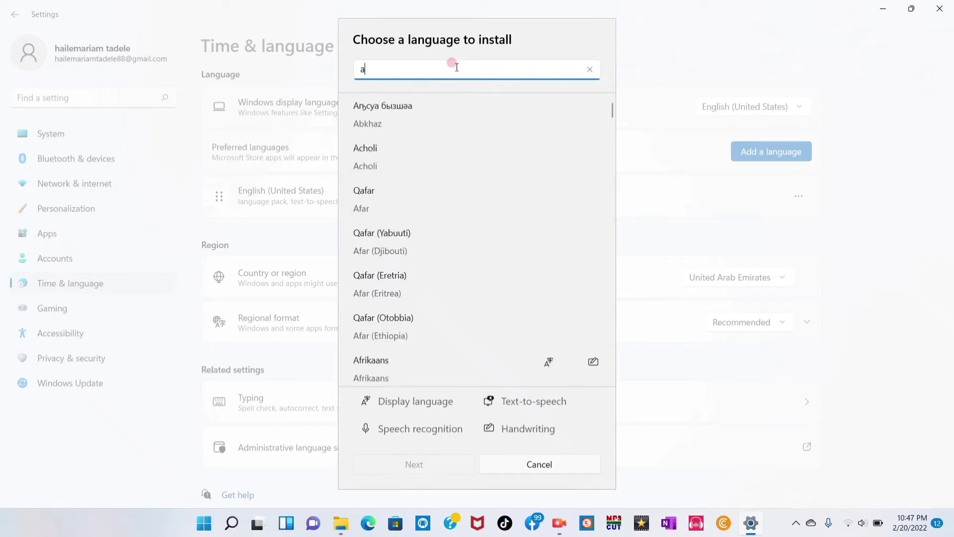
pyautogui.write('mh')
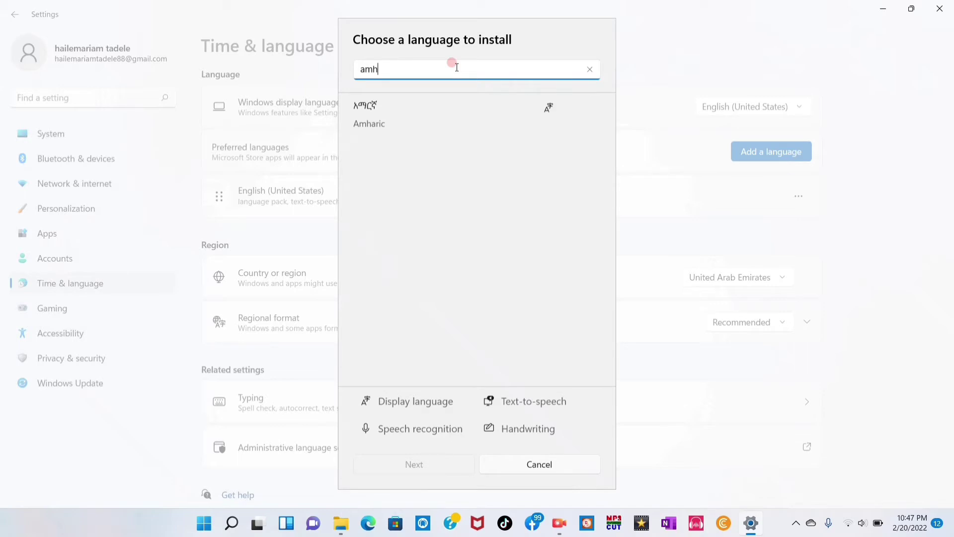
pyautogui.click(444, 110)
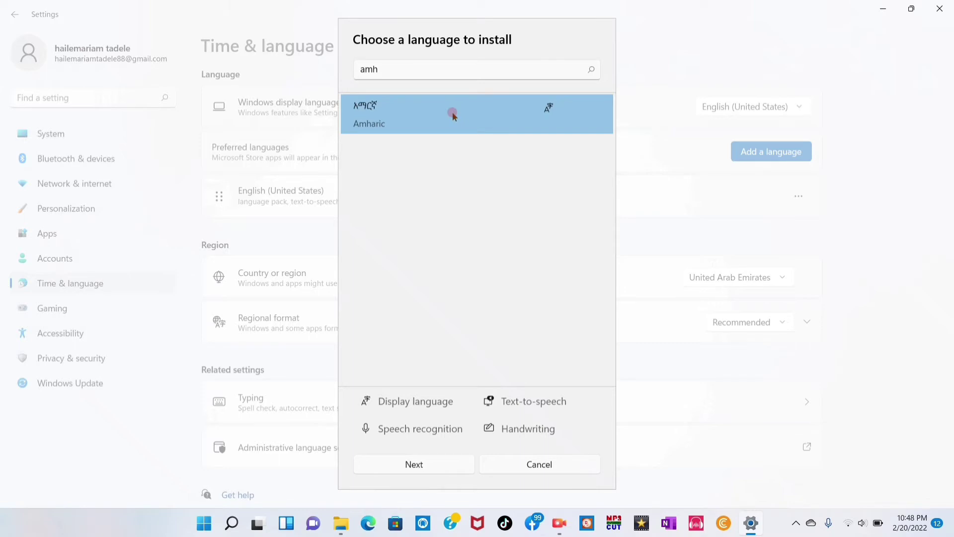
pyautogui.doubleClick(453, 112)
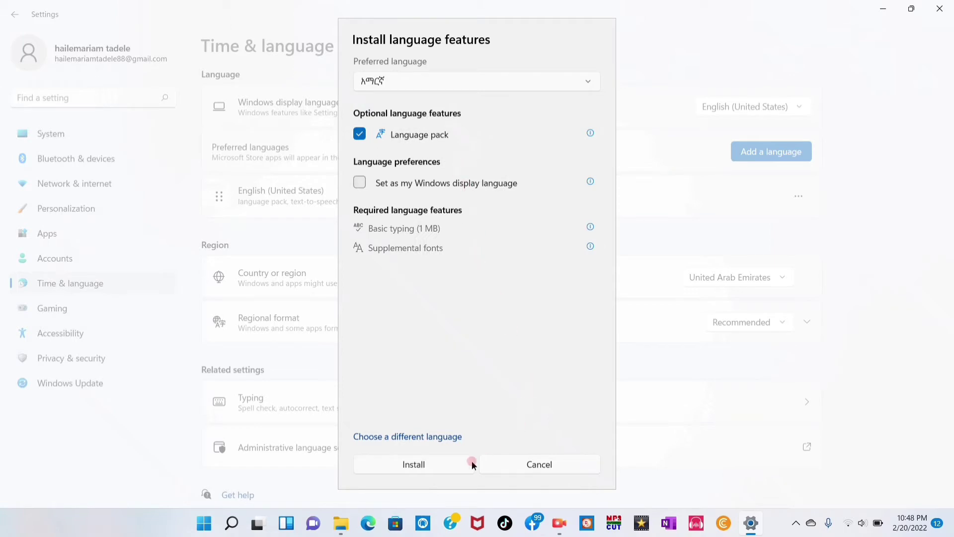
# Step: Install Amharic so it appears under Preferred languages beside English
pyautogui.click(440, 462)
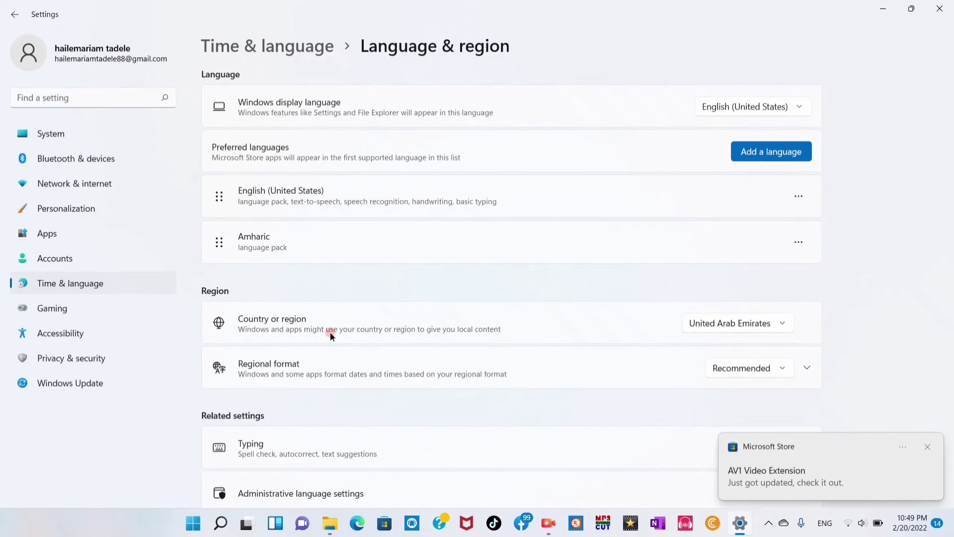
# Step: Close Settings and switch the taskbar input method from ENG to Amharic
pyautogui.click(941, 10)
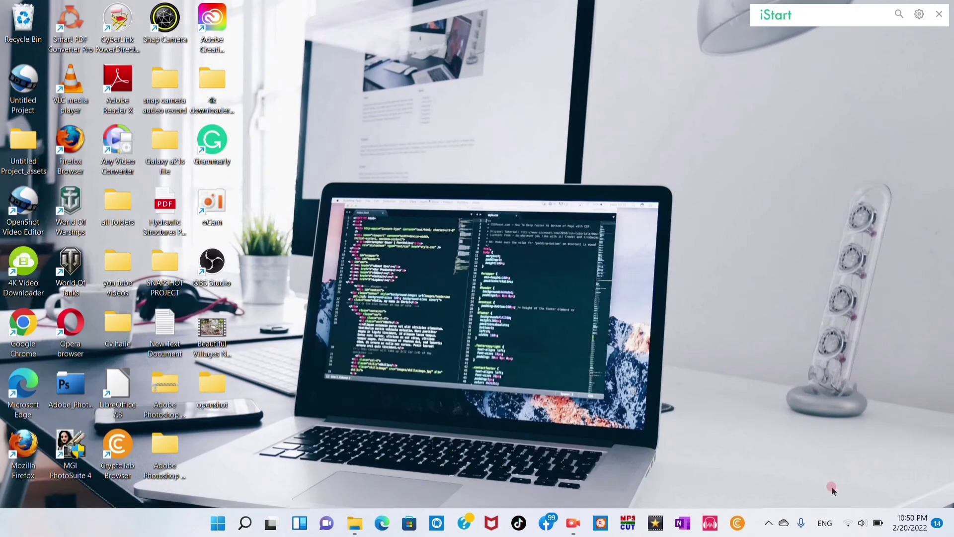
pyautogui.click(828, 523)
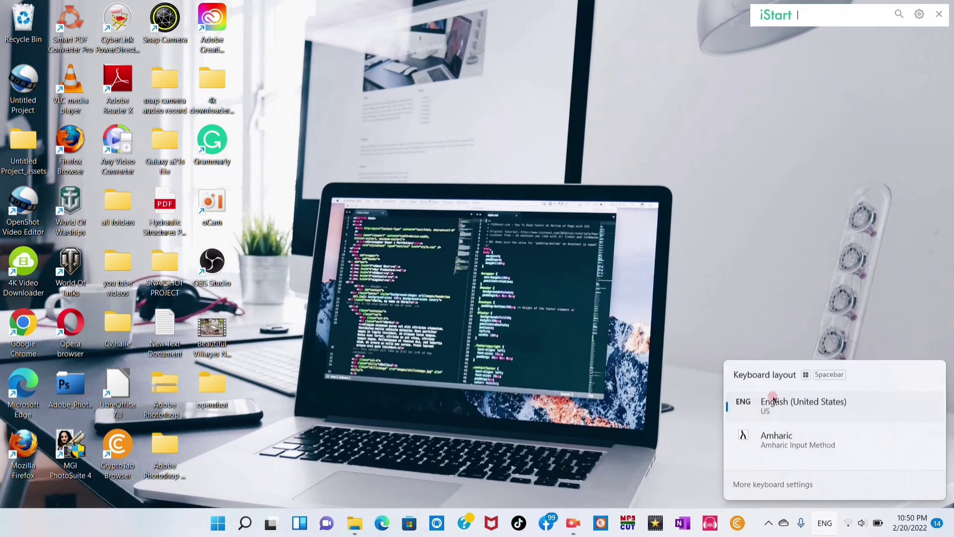
pyautogui.click(810, 442)
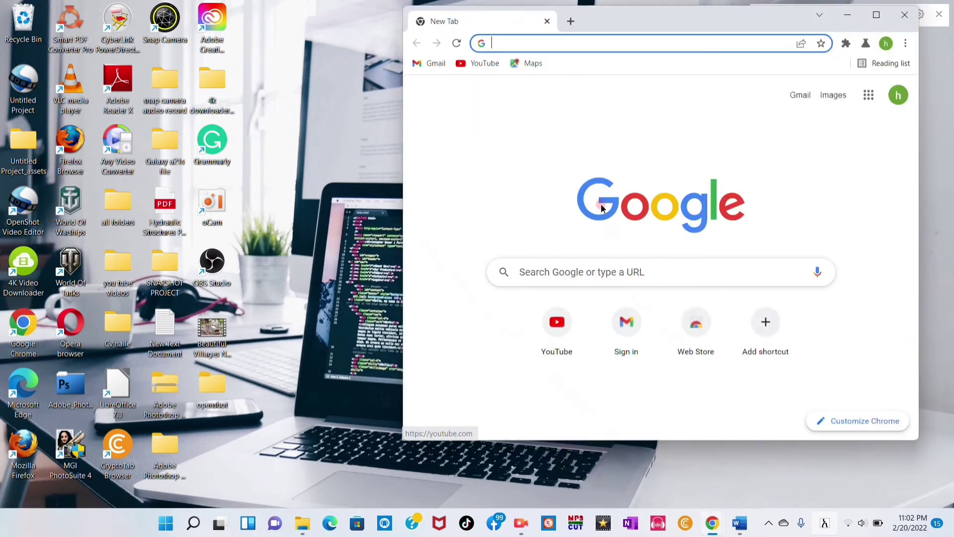
# Step: Maximize Chrome and focus the address bar to type አማርኛ with Amharic suggestions
pyautogui.click(589, 40)
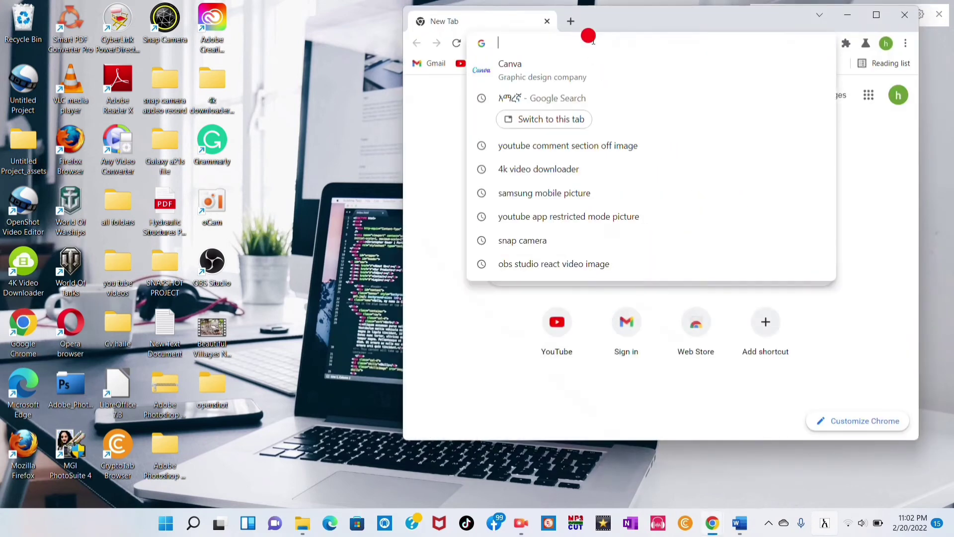
pyautogui.click(876, 14)
pyautogui.click(349, 29)
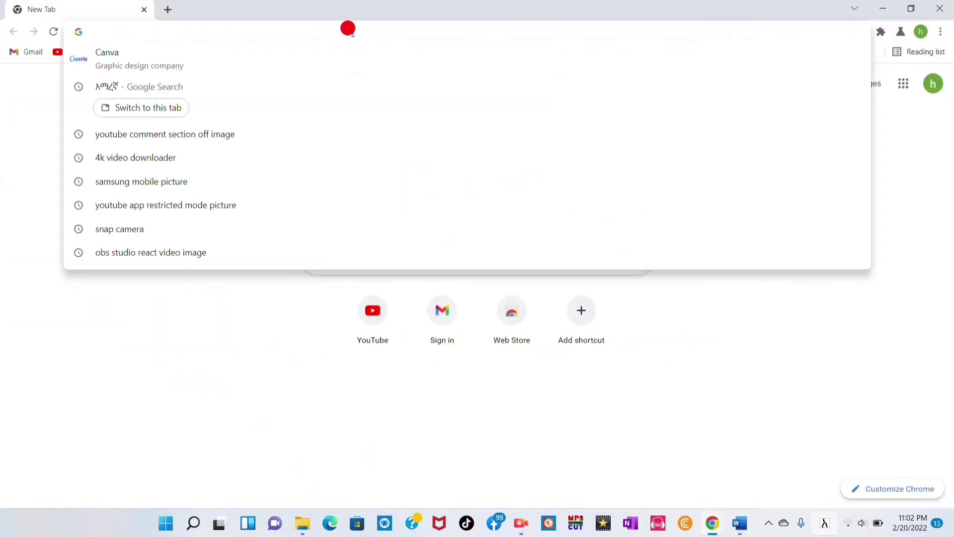
pyautogui.write('አማርኛ')
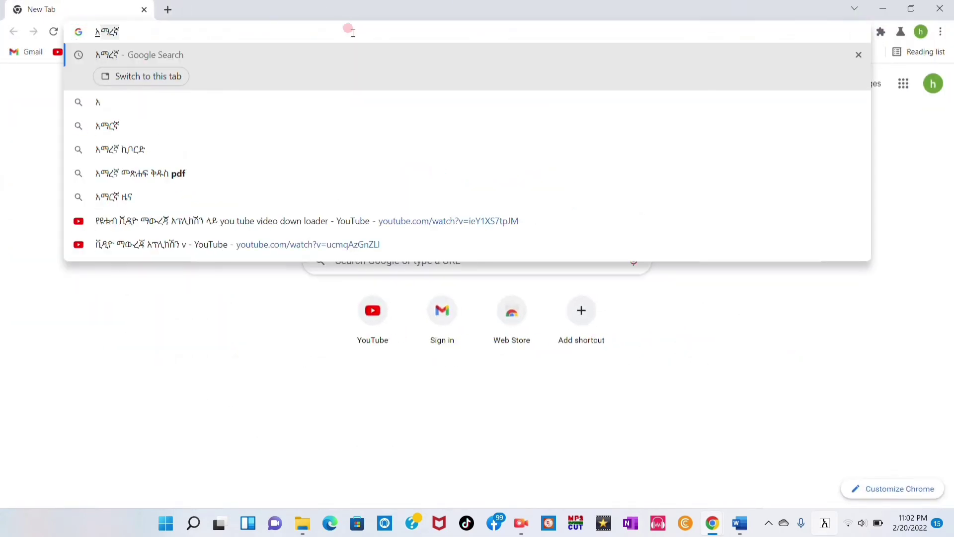